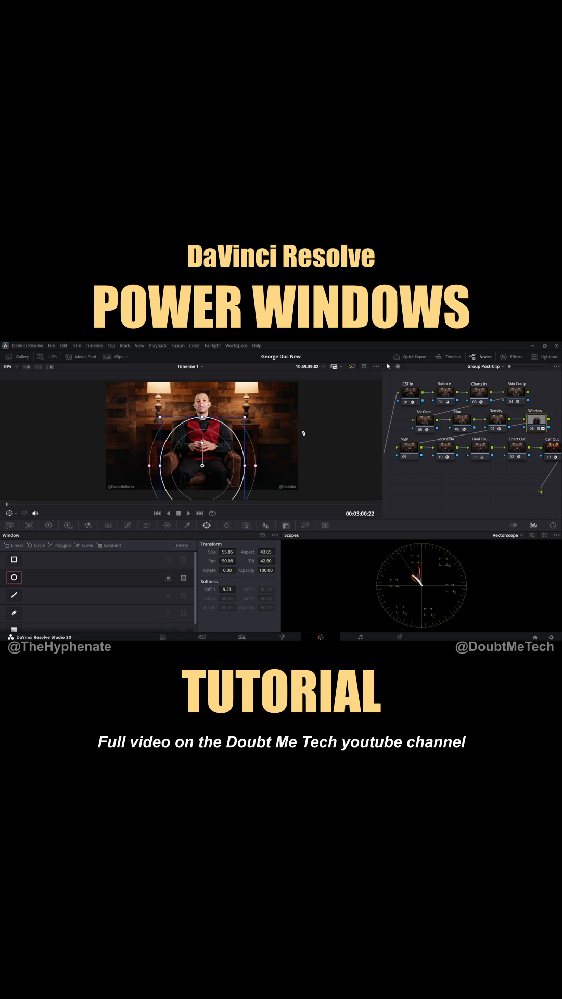
scroll(303, 433, "up", 3)
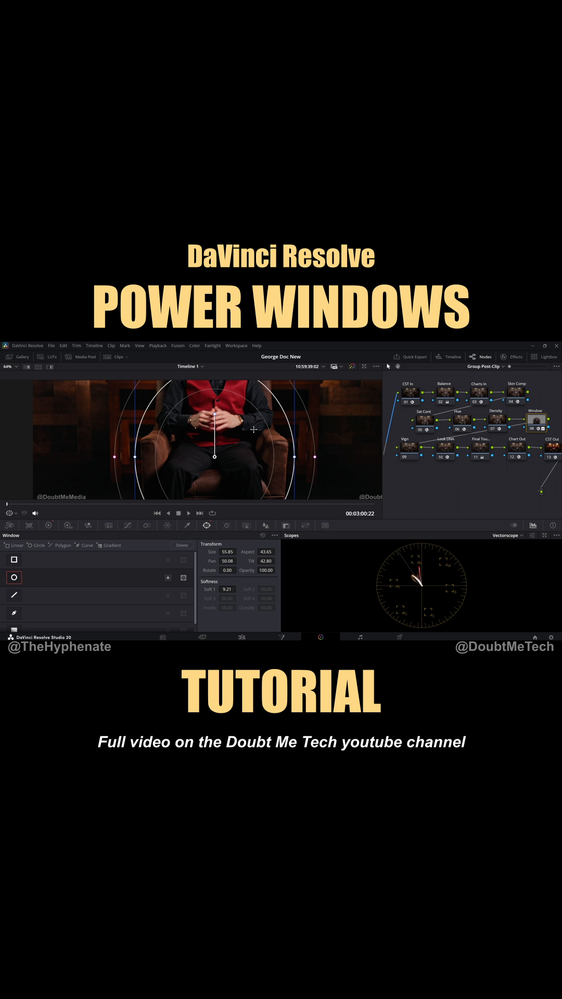
scroll(270, 417, "down", 1)
scroll(280, 449, "down", 2)
scroll(279, 450, "down", 1)
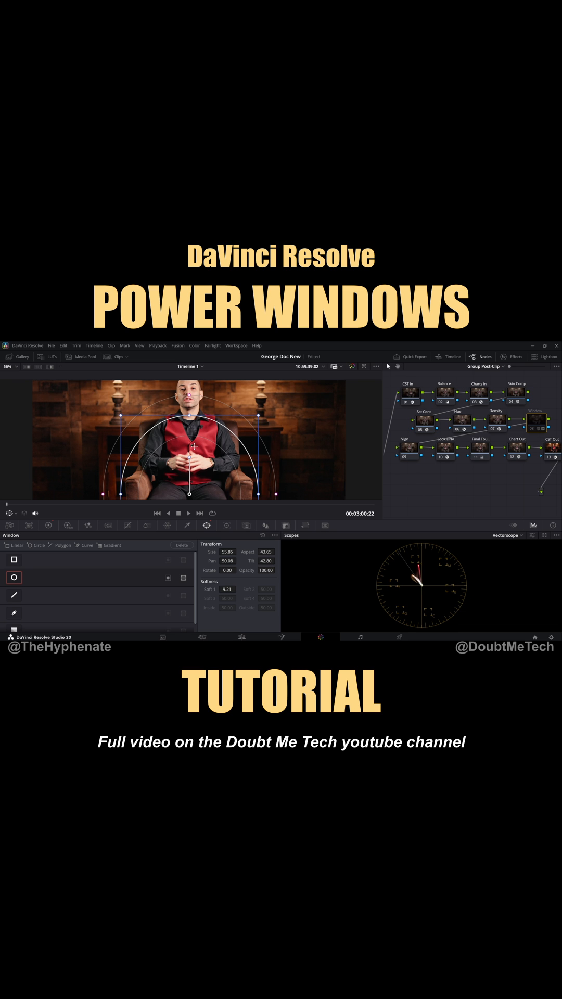
scroll(195, 447, "down", 1)
scroll(305, 450, "down", 1)
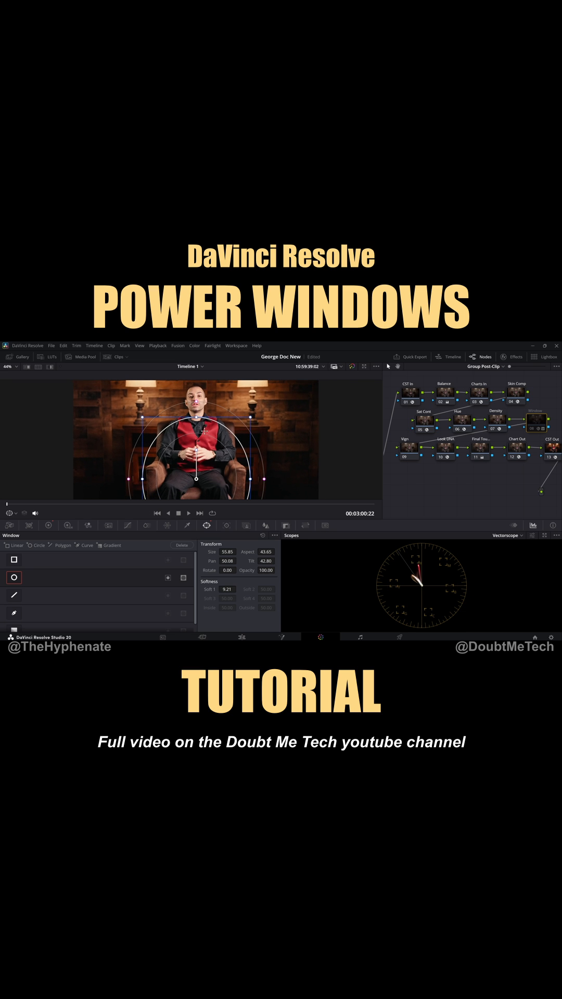
scroll(207, 432, "up", 2)
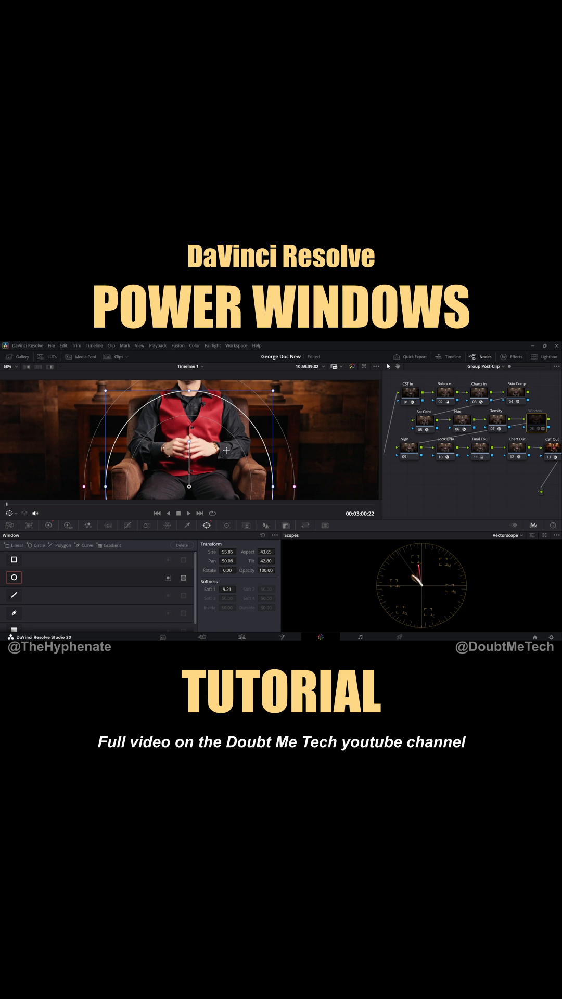
scroll(262, 471, "down", 2)
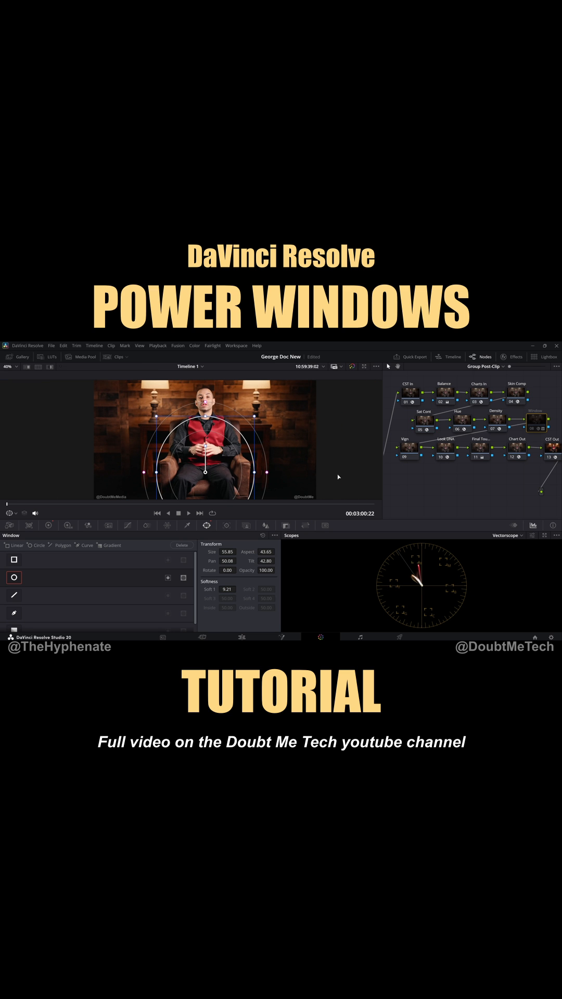
scroll(236, 460, "up", 2)
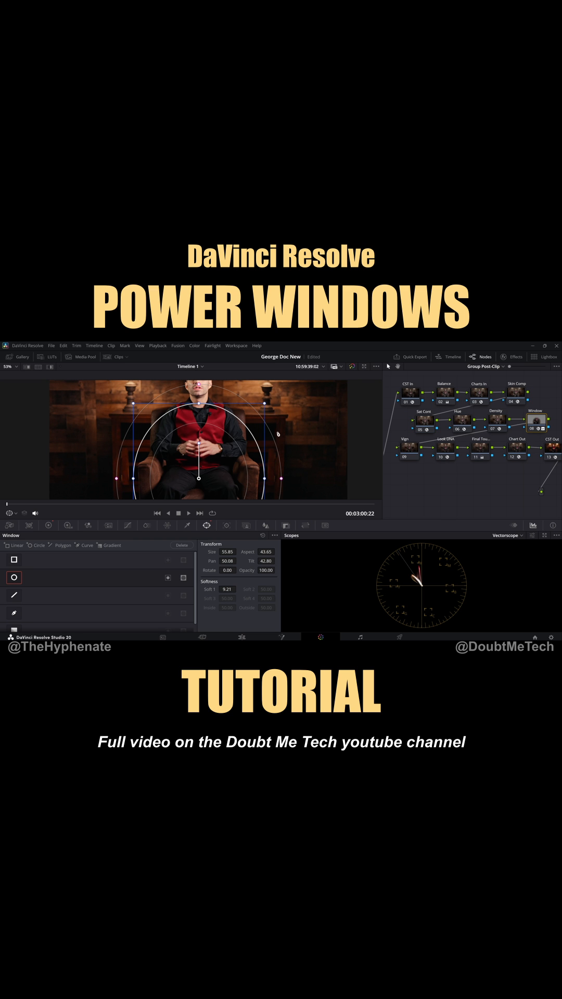
scroll(283, 450, "down", 1)
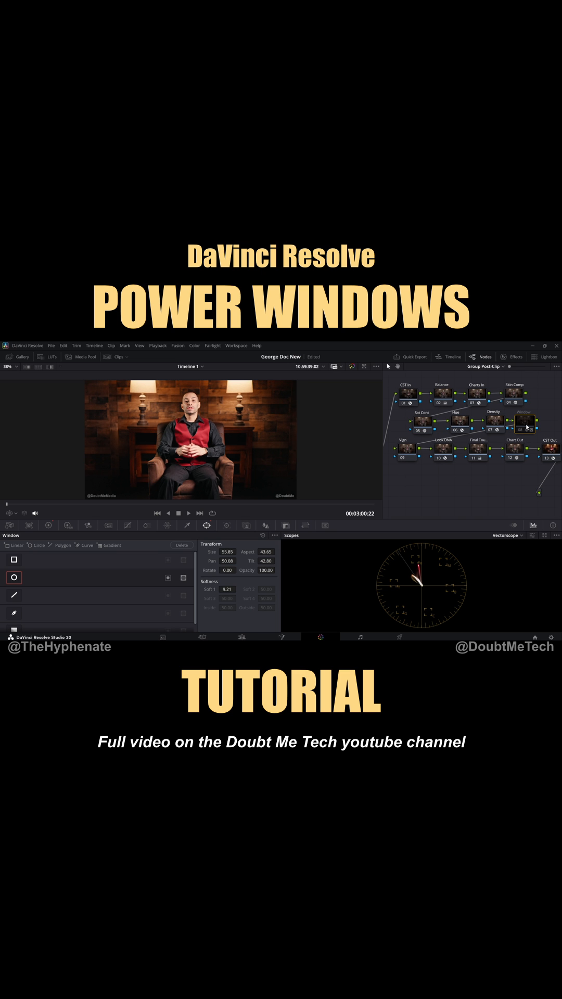
Add a serial node after the Window node and give it a circular power window on the man.
key("alt+s")
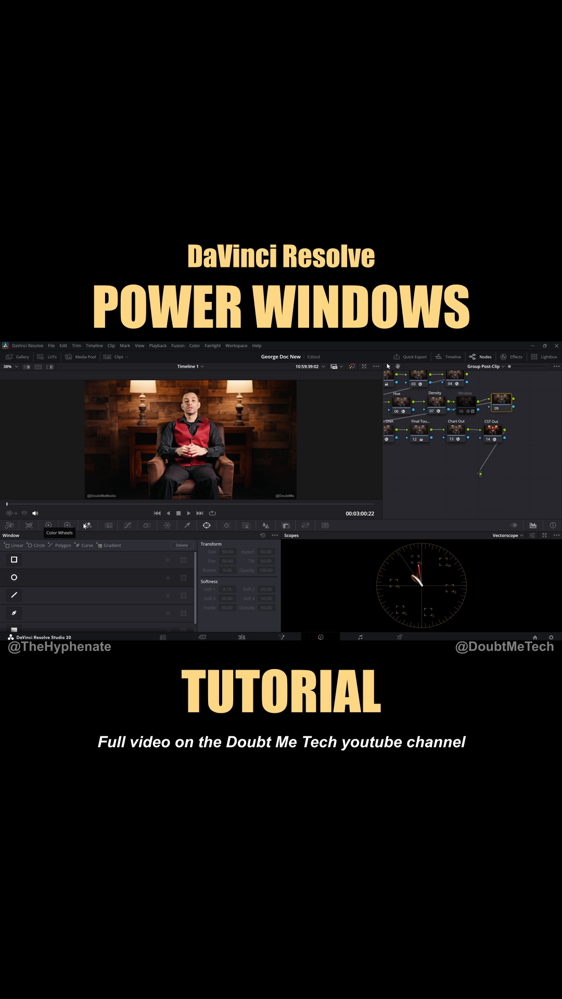
left_click(49, 525)
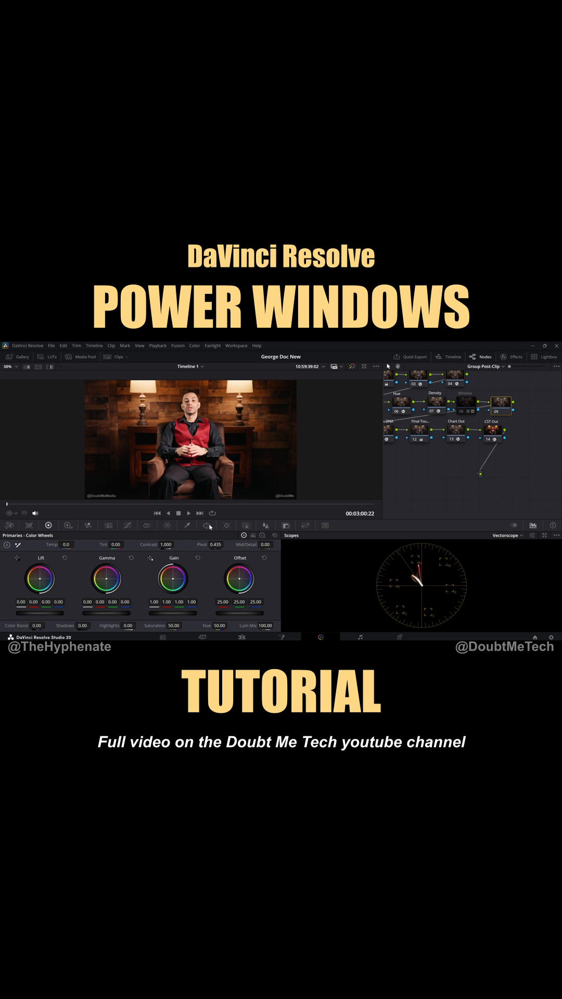
left_click(209, 527)
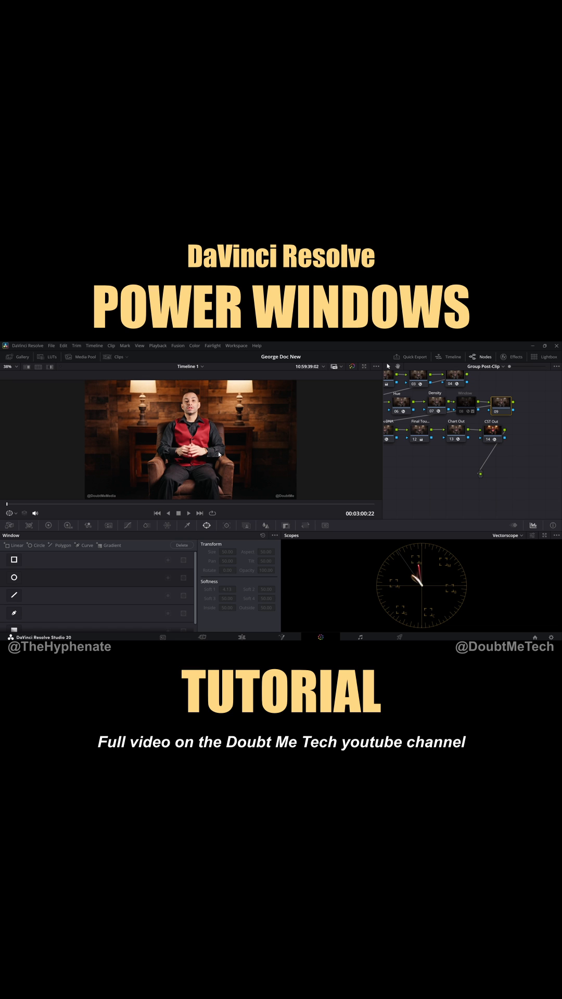
left_click(14, 578)
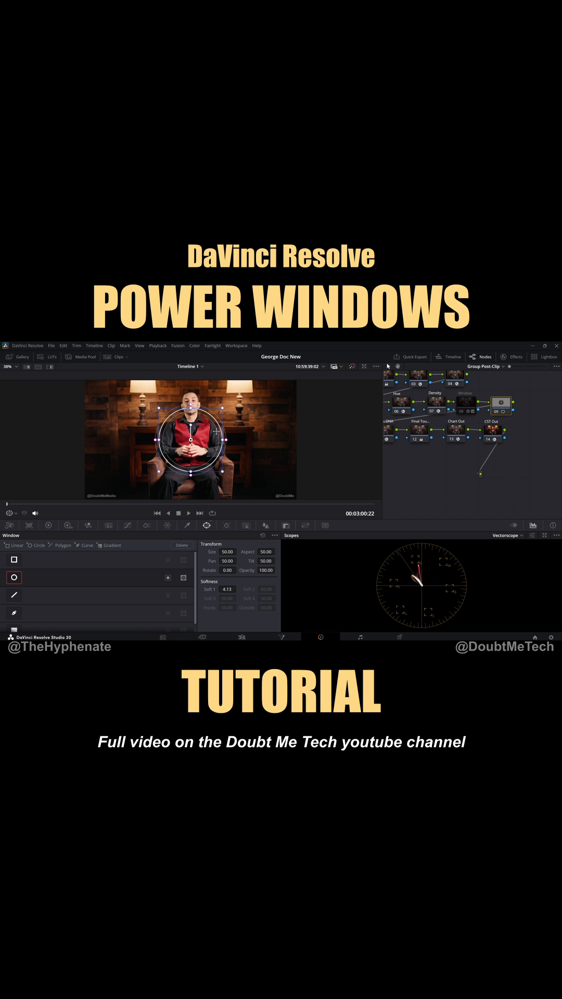
scroll(199, 449, "up", 2)
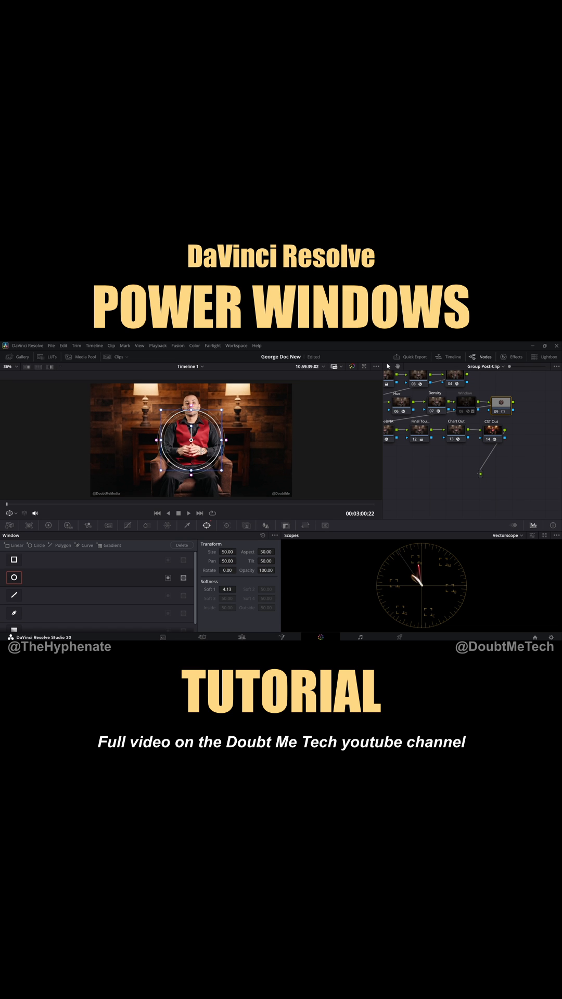
scroll(199, 449, "up", 2)
Place the circle over the man's lower body, tune its soft edge and stretch it into an ellipse.
mouse_move(205, 437)
left_mouse_down()
mouse_move(262, 443)
mouse_move(199, 438)
left_mouse_up()
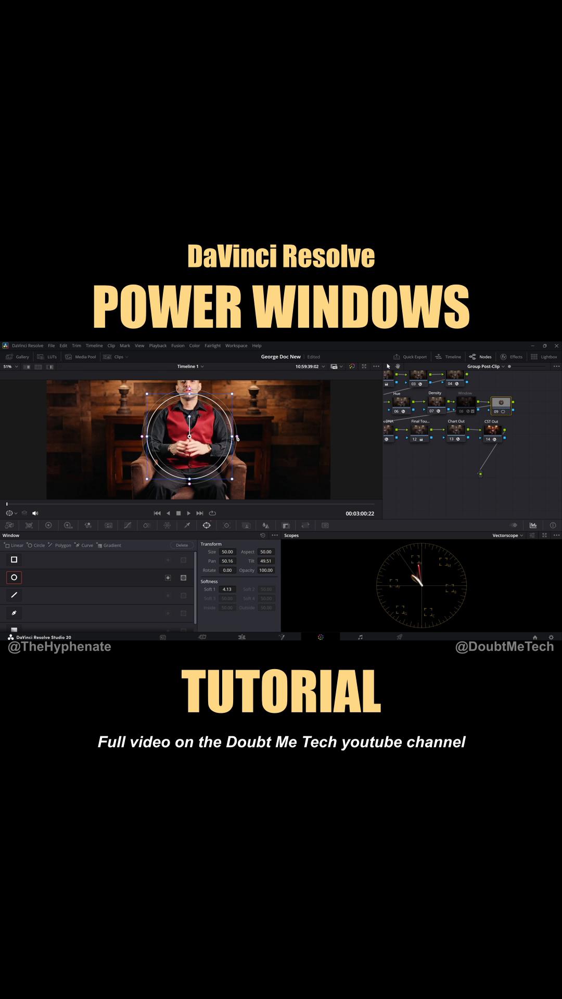
left_click_drag(238, 440, 222, 441)
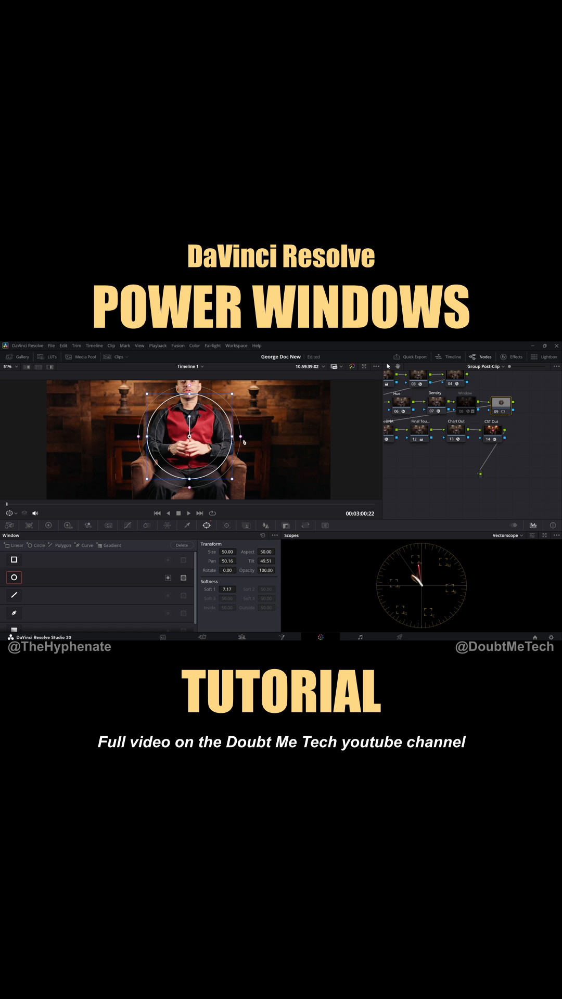
left_click_drag(241, 437, 251, 440)
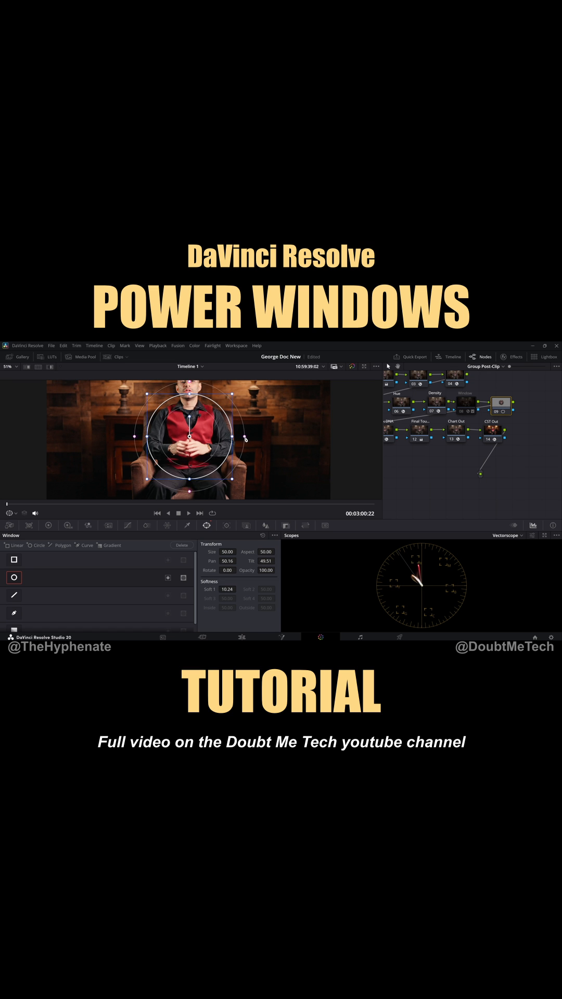
left_click_drag(251, 439, 242, 439)
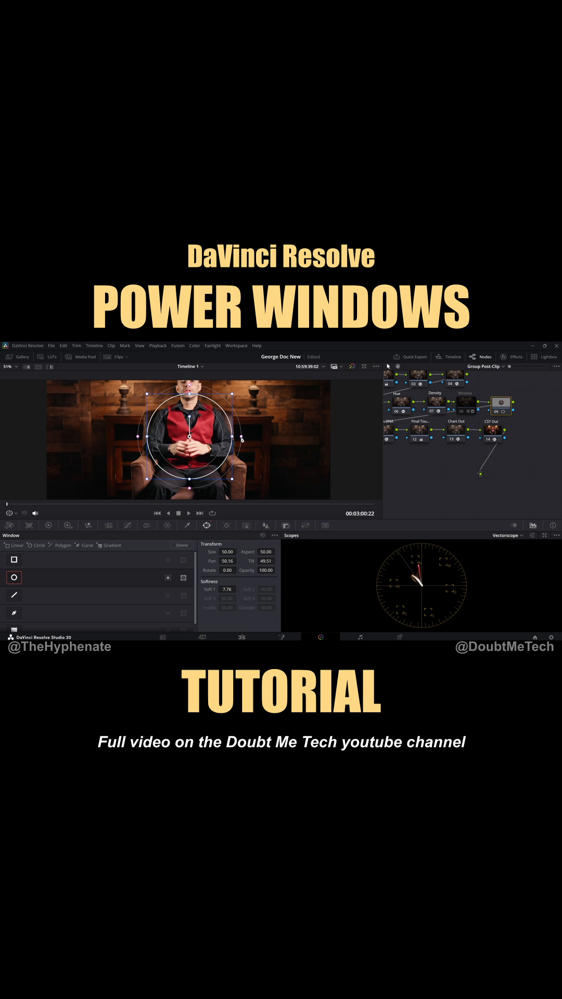
left_click_drag(233, 436, 246, 436)
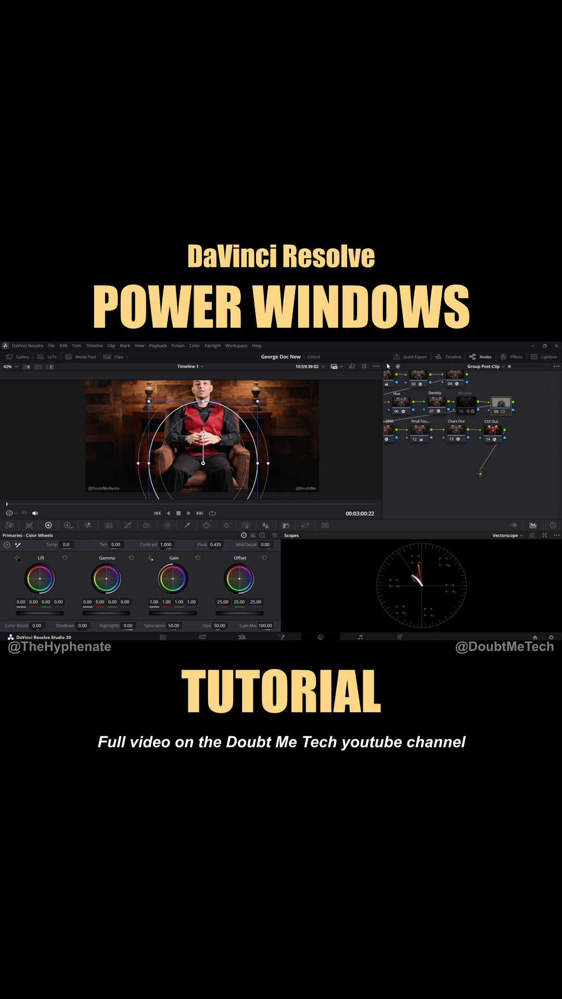
Save the project with the darkening grade applied inside the window.
key("ctrl+s")
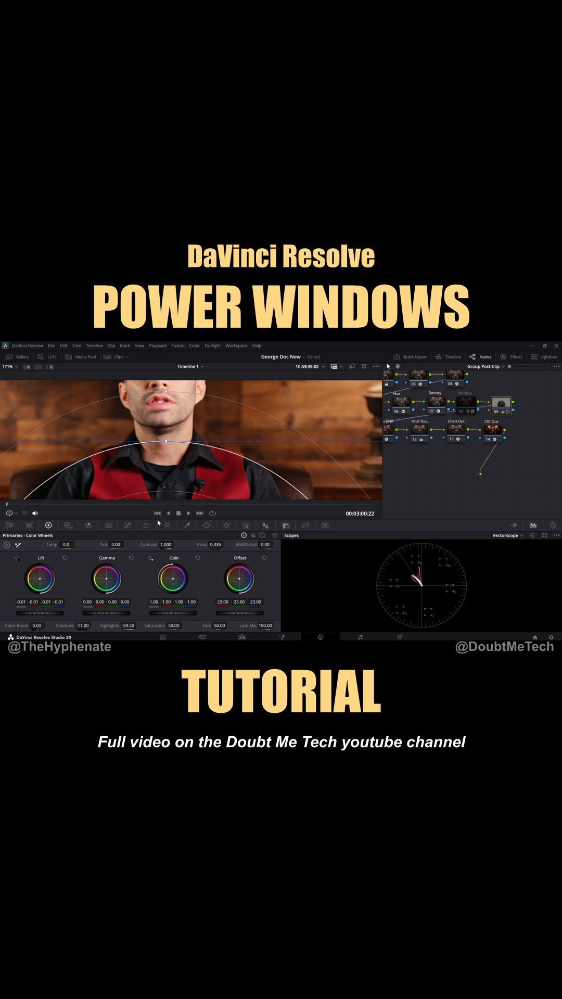
left_click(206, 525)
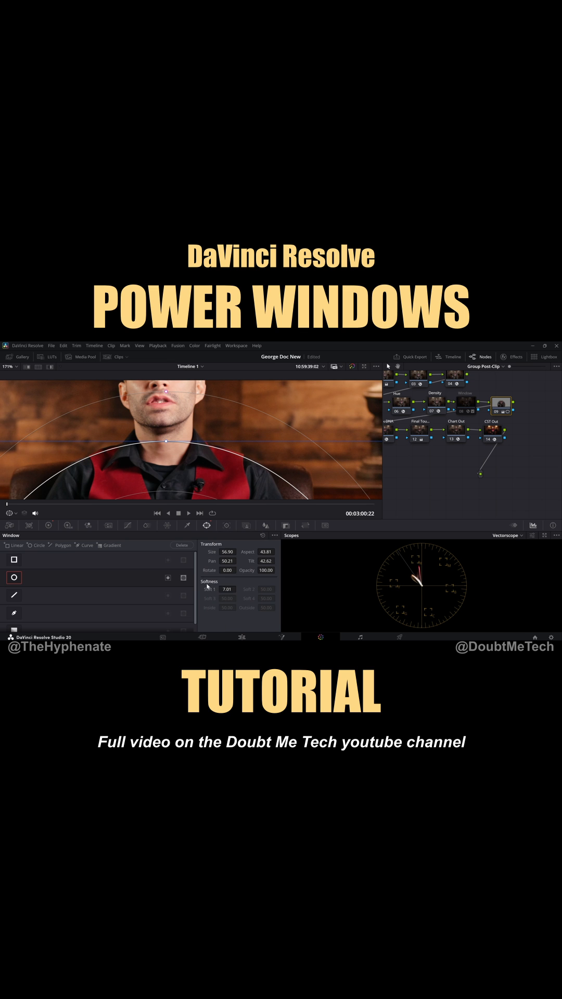
Set the window's Soft 1 edge softness to 8.00 for a gradual falloff.
left_click_drag(209, 589, 238, 591)
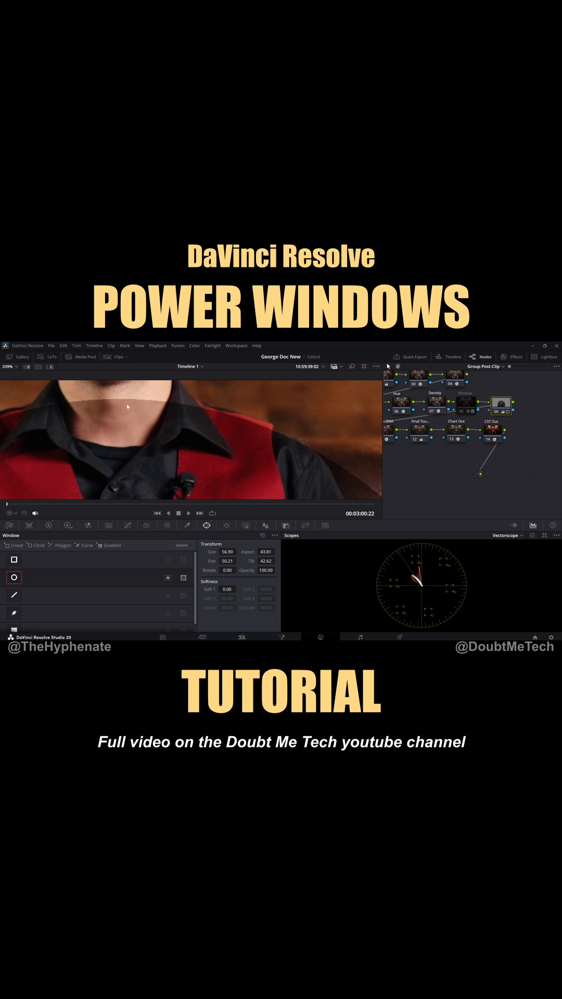
left_click_drag(238, 589, 238, 589)
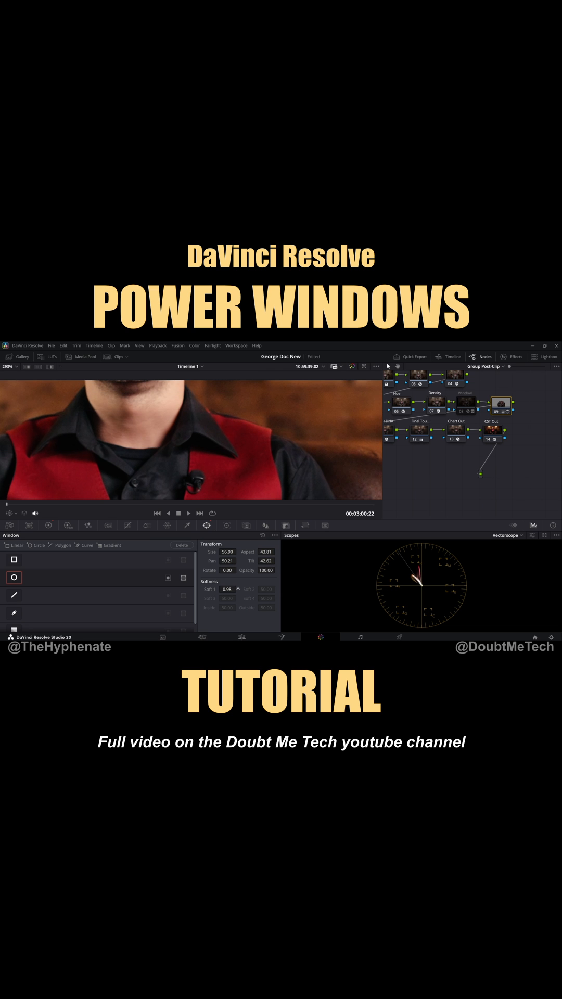
scroll(165, 415, "down", 3)
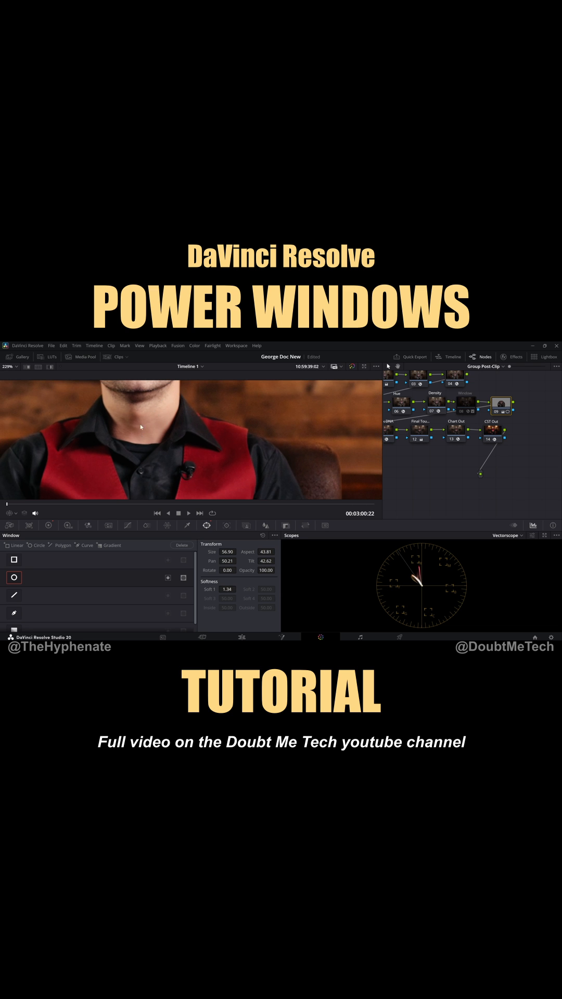
left_click_drag(232, 589, 239, 589)
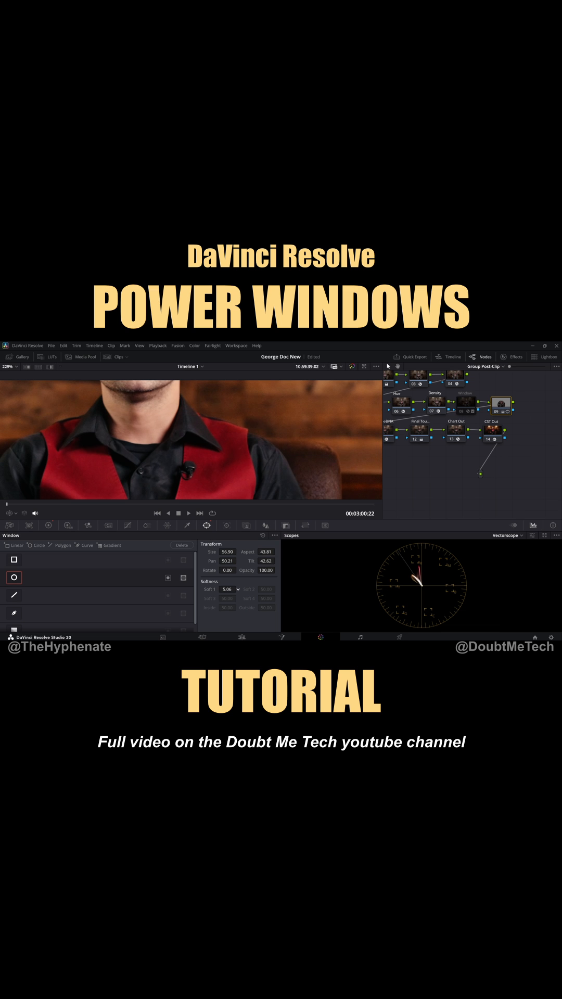
scroll(187, 441, "down", 5)
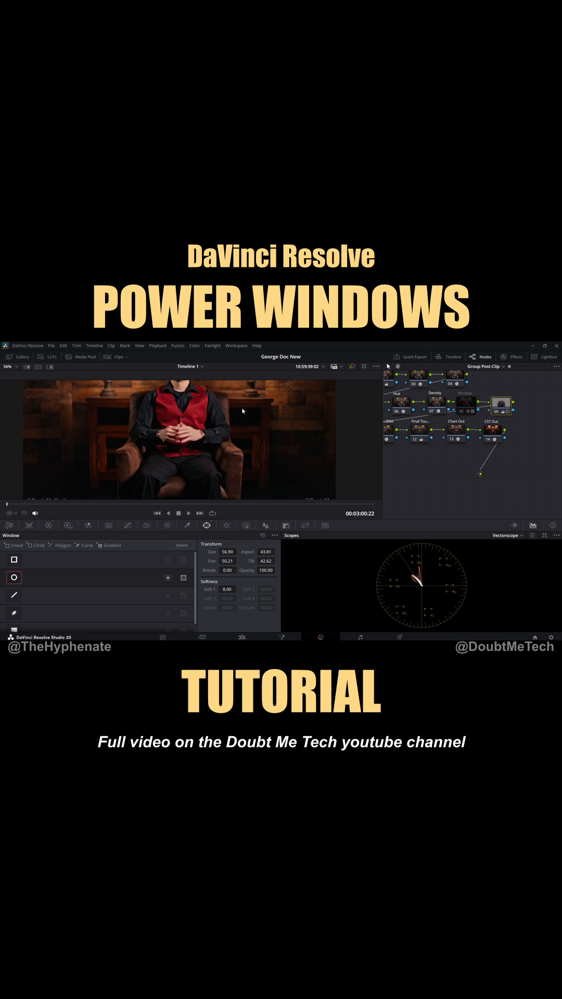
Switch the viewer overlay to Power Window so the circle outline shows over the shot.
left_click(15, 514)
left_click(31, 543)
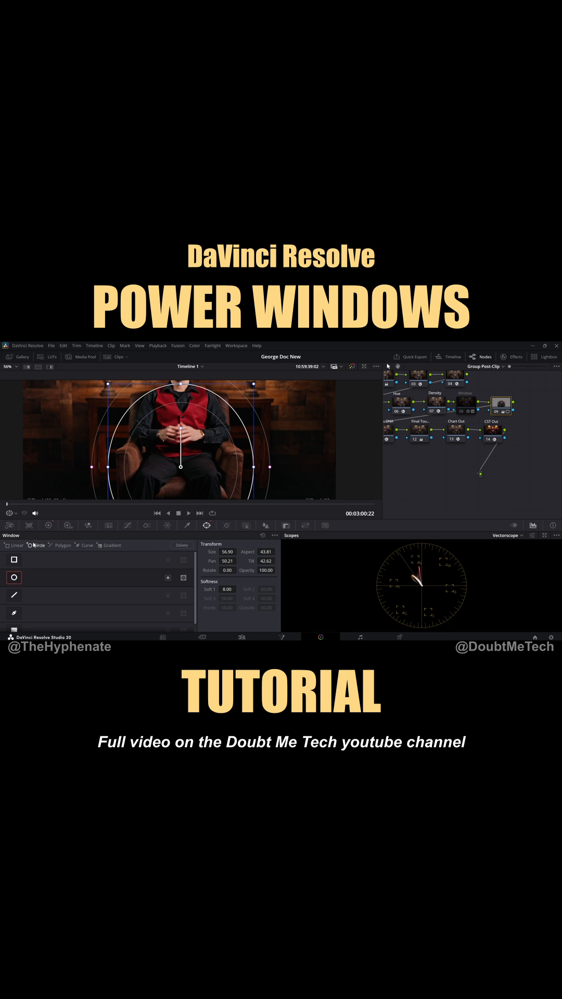
scroll(189, 456, "up", 3)
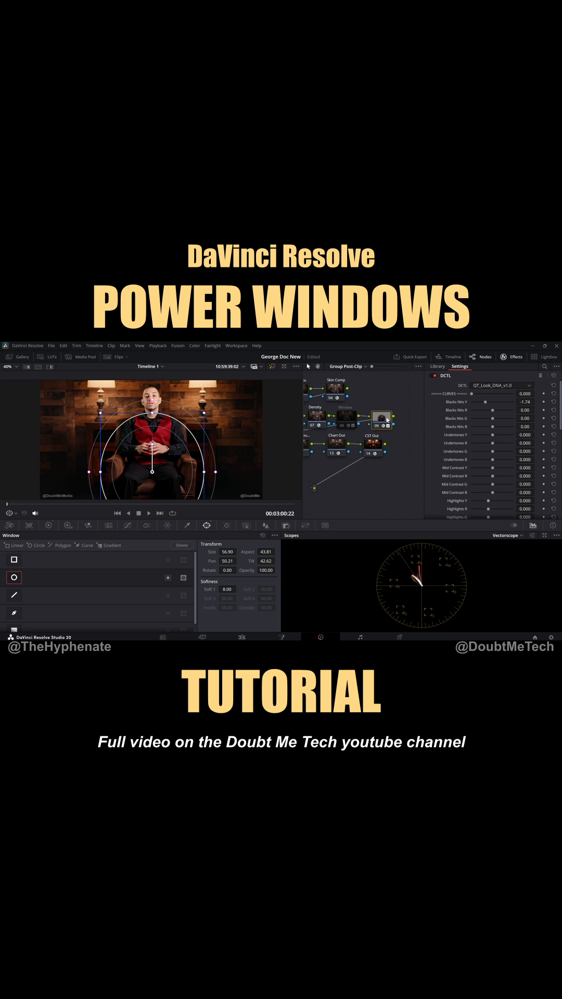
Show the window tracker with its empty tracking timeline for the circle.
left_click(229, 528)
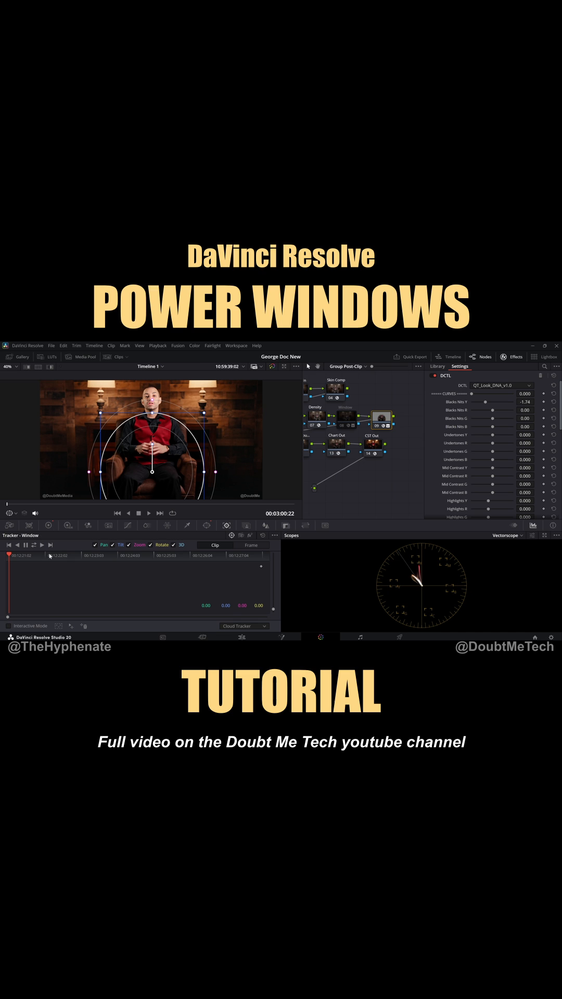